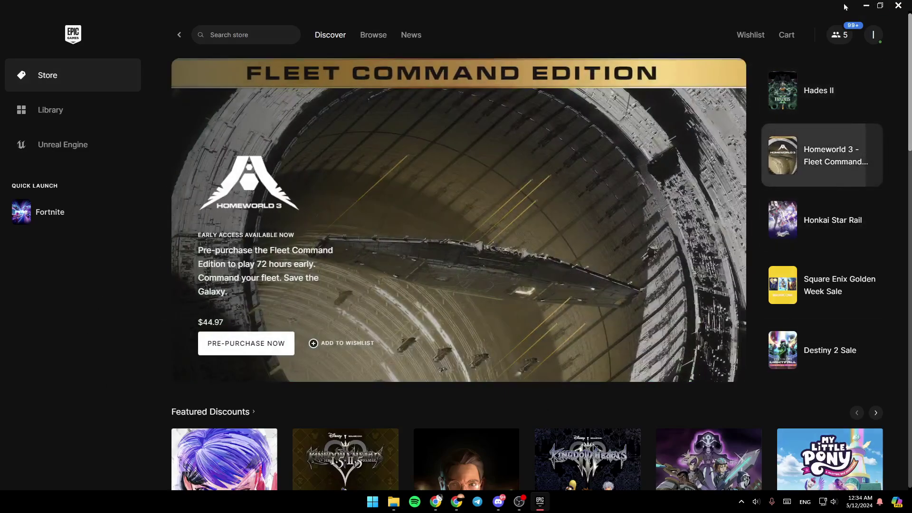
- Close the Epic Games Launcher window so it drops to the system tray
click(899, 6)
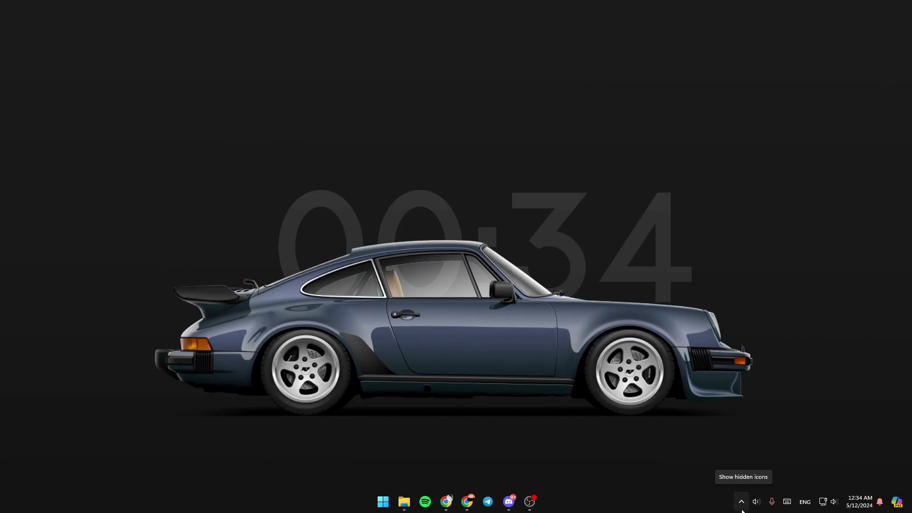
- Exit Epic Games Launcher completely from its hidden tray icon
click(743, 506)
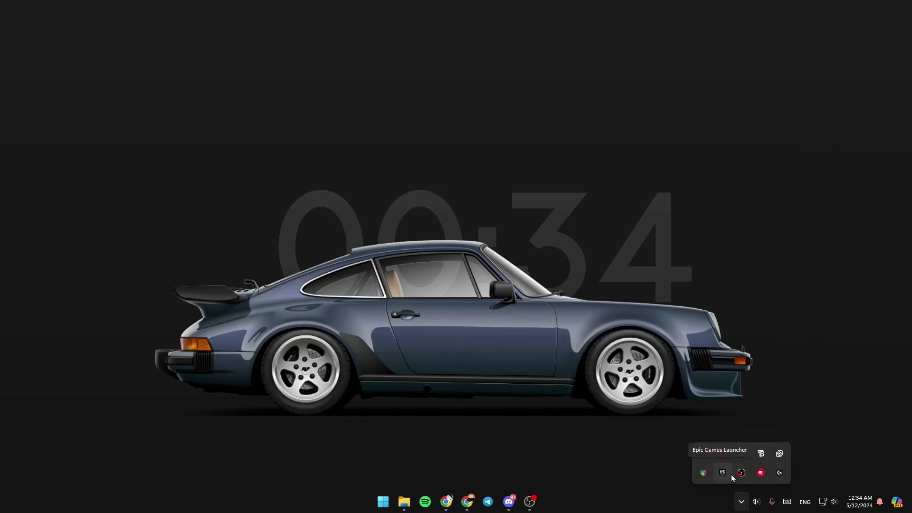
right_click(723, 477)
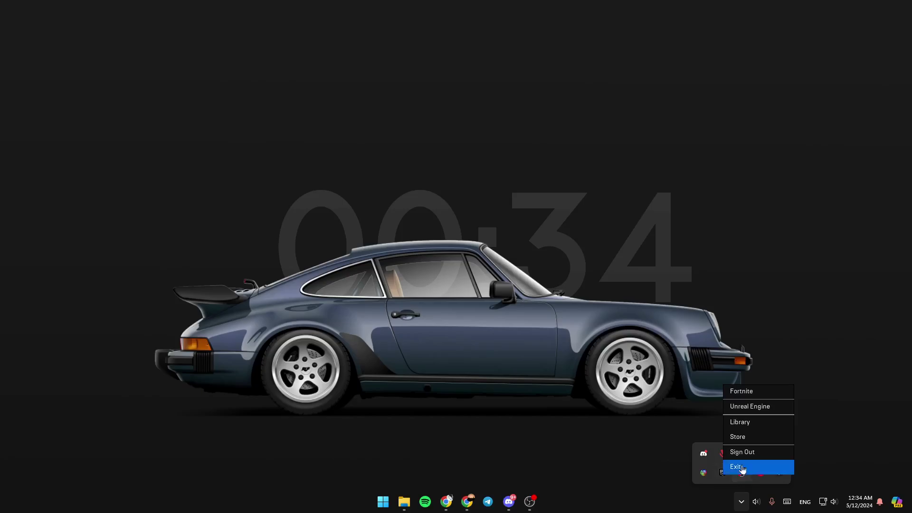
click(743, 469)
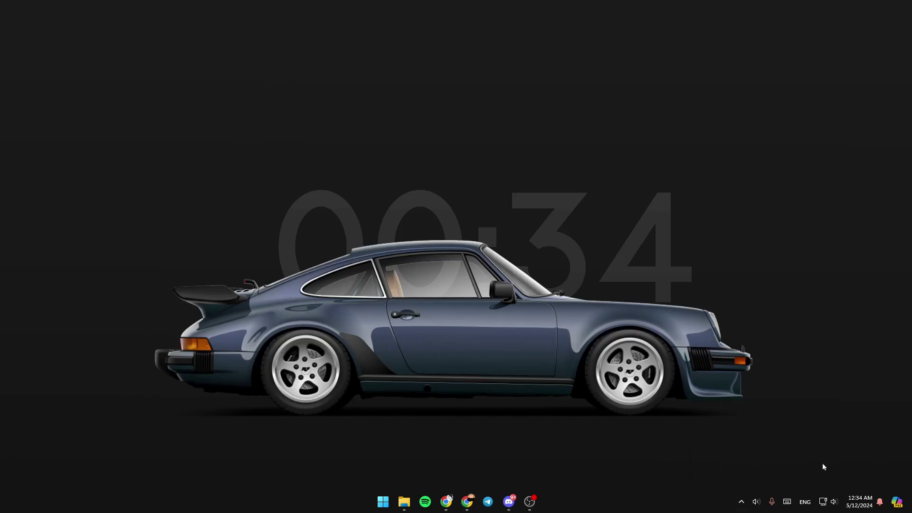
- Find 'run' in Start, launch Run, centre it and enter the 'control' command
click(382, 502)
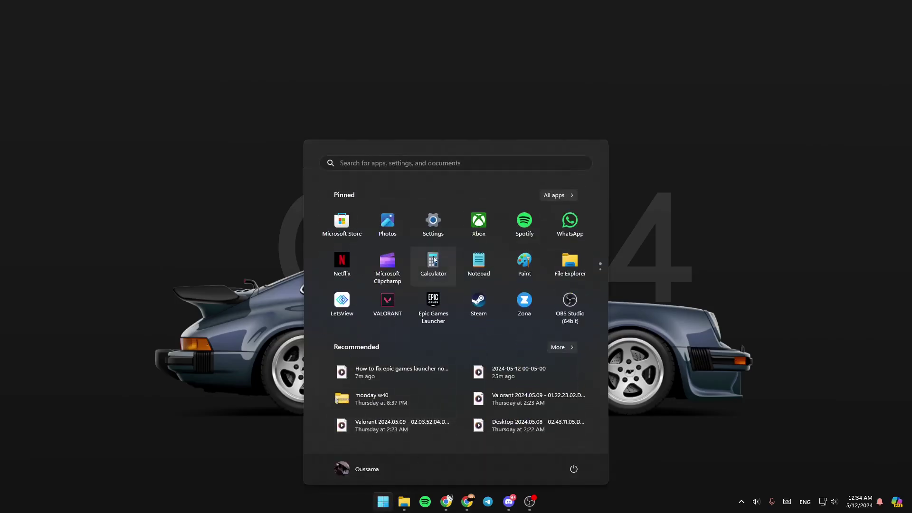
click(402, 162)
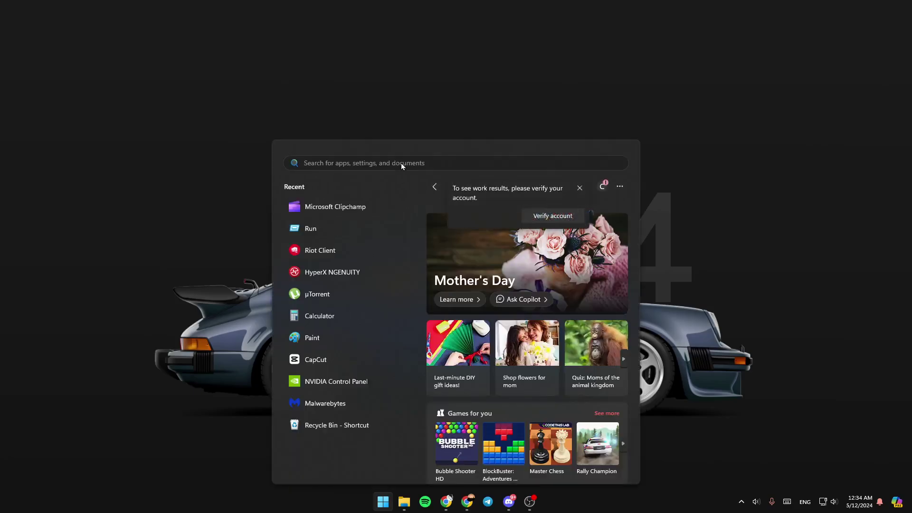
text(run)
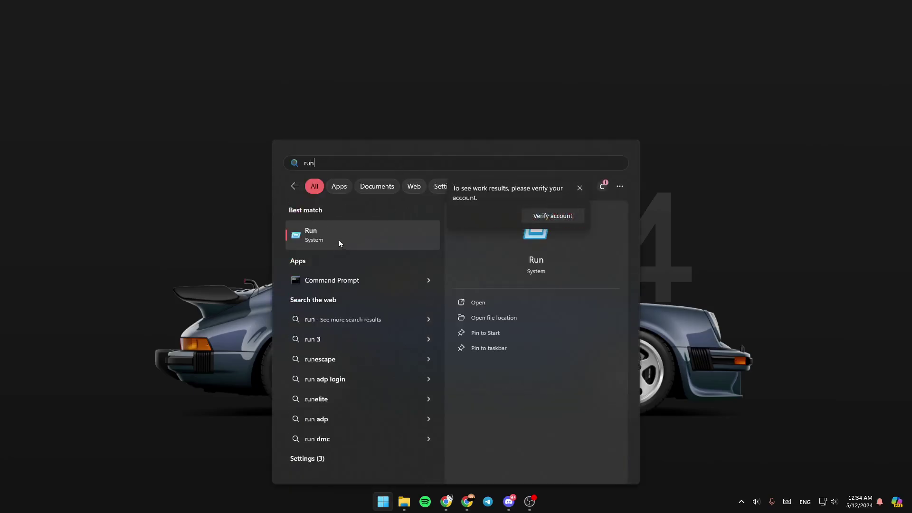
click(202, 236)
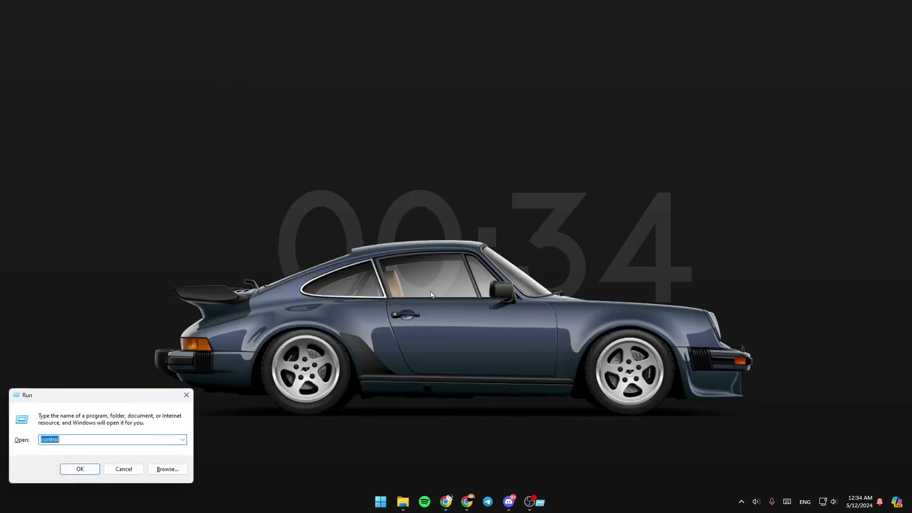
mouse_move(125, 399)
mouse_down()
mouse_move(521, 261)
mouse_move(515, 250)
mouse_up()
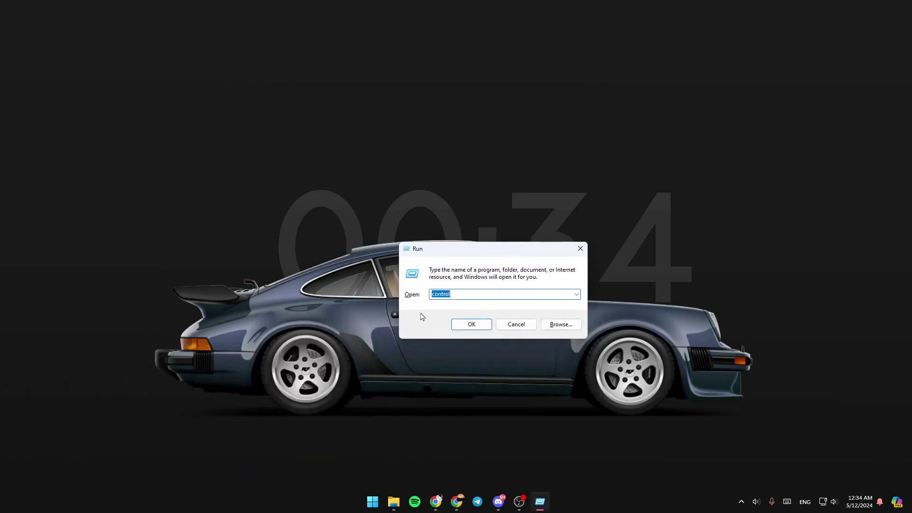
click(469, 296)
- Run 'control', maximize All Control Panel Items, and open Programs and Features
click(472, 327)
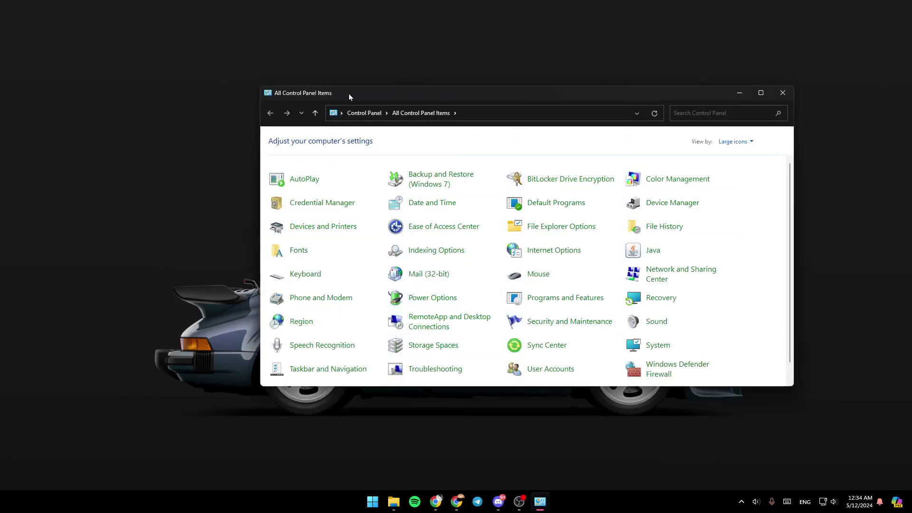
click(767, 97)
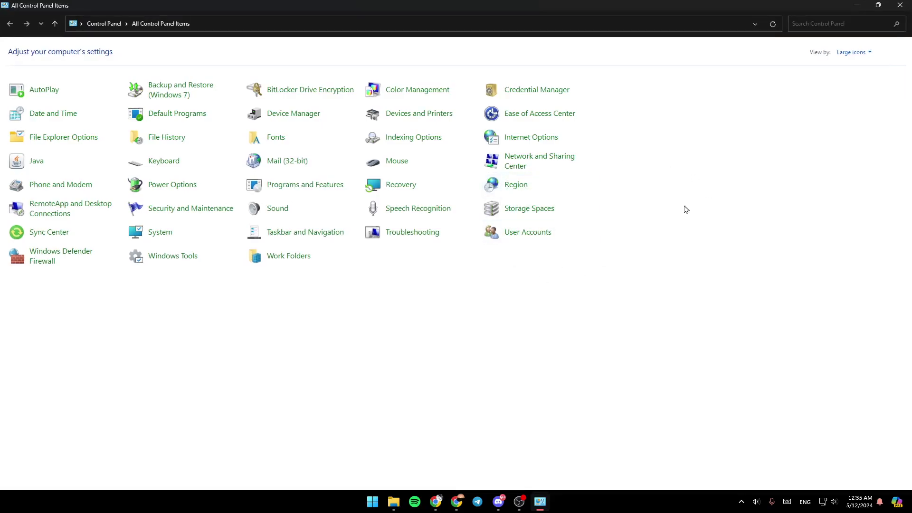
click(295, 187)
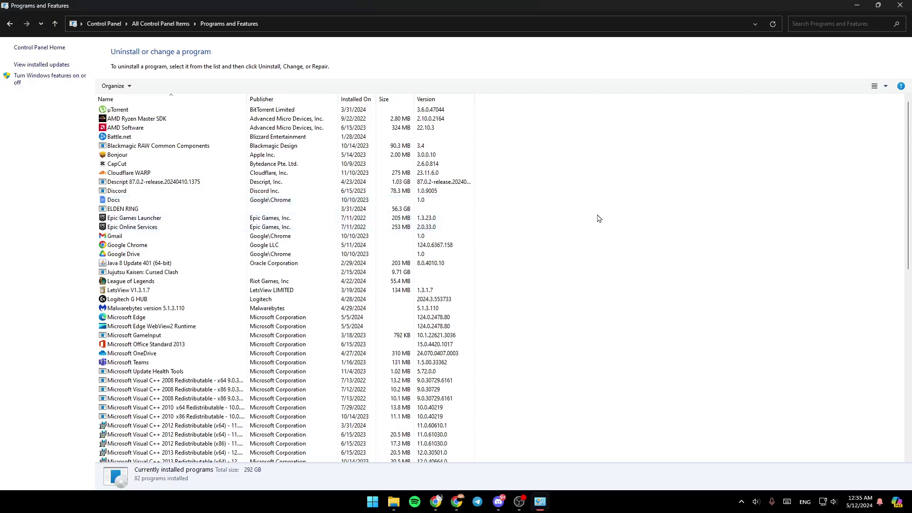
- Uninstall Epic Games Launcher, close Programs and Features, and bring up the Chrome new tab
click(178, 220)
right_click(230, 223)
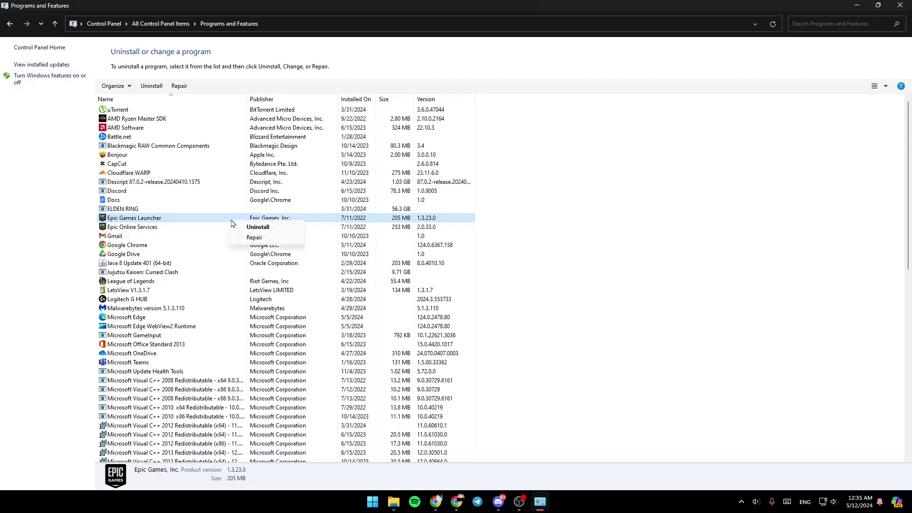
click(258, 227)
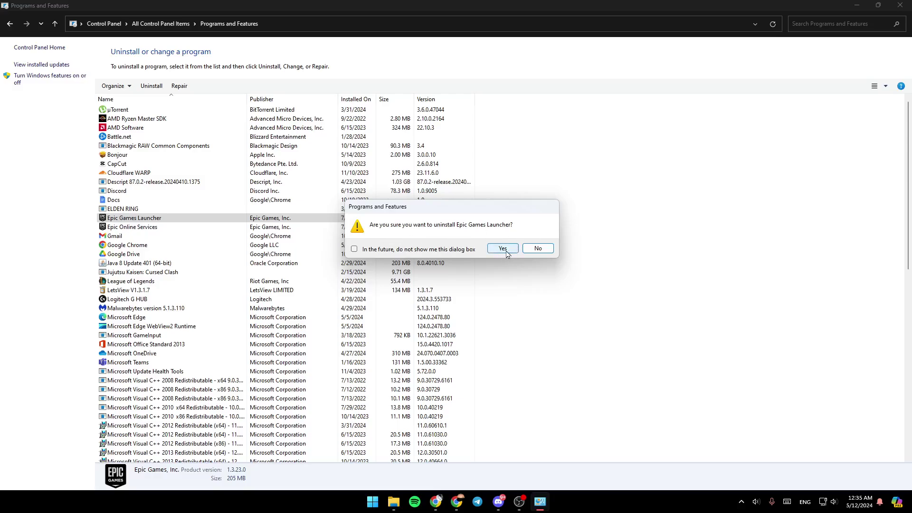
click(539, 248)
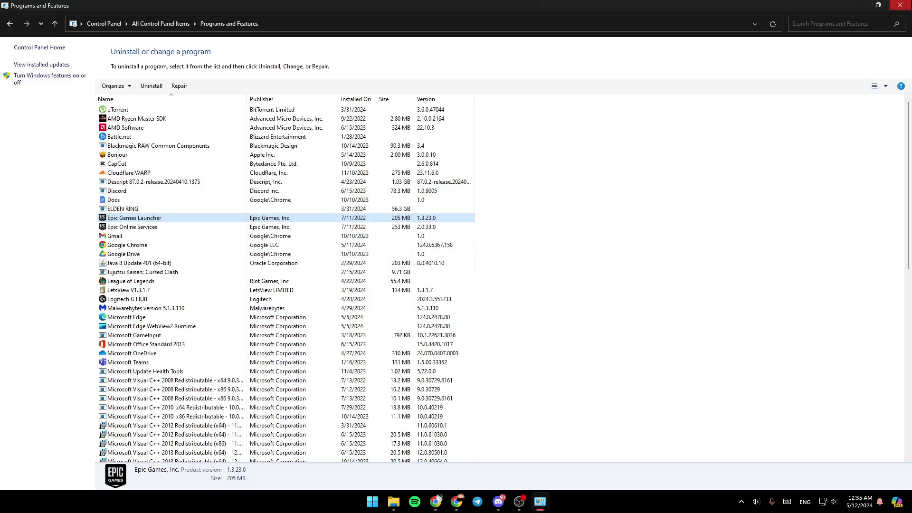
click(900, 5)
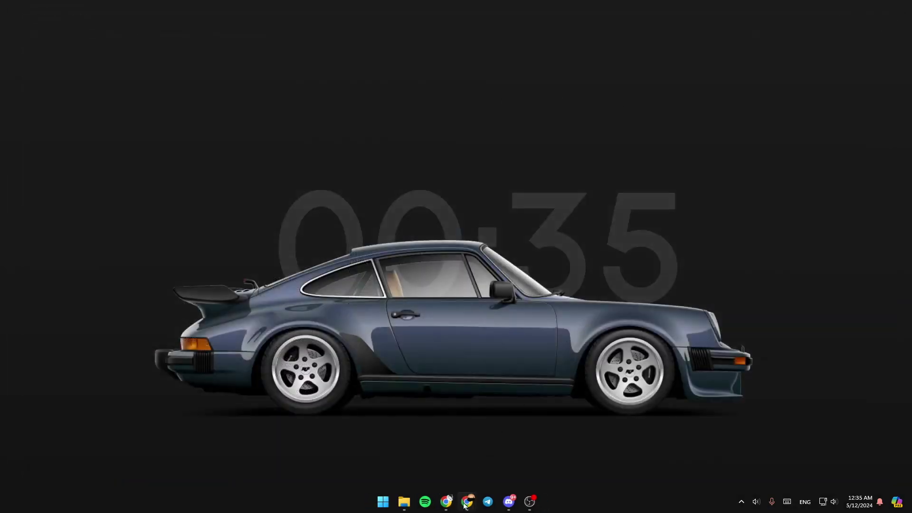
mouse_move(467, 502)
click(567, 435)
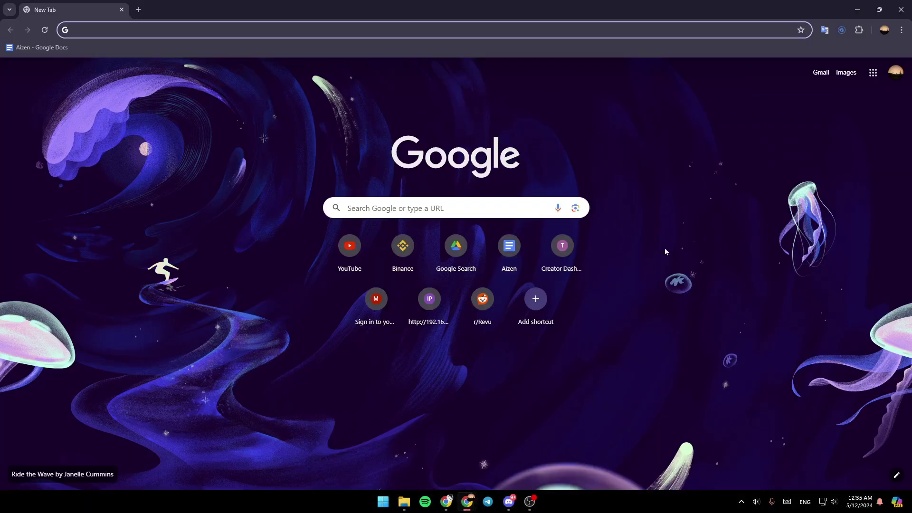
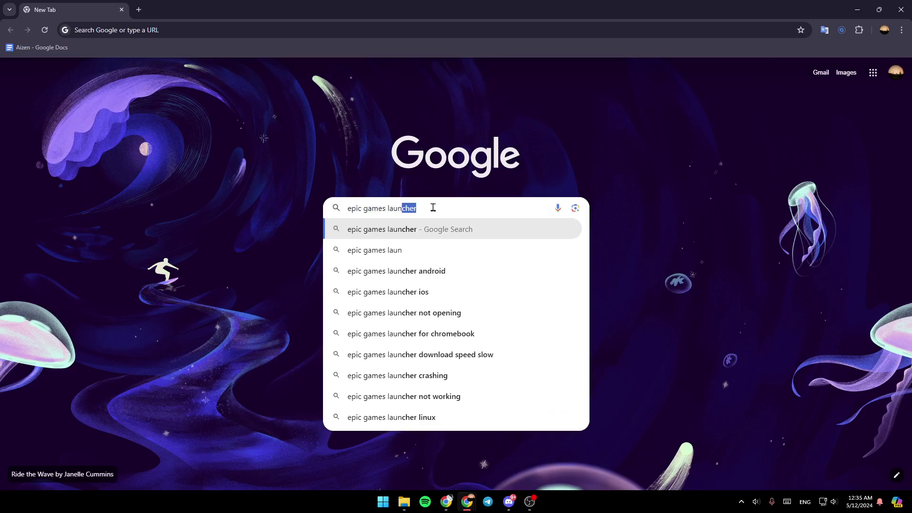
text(ncher dow)
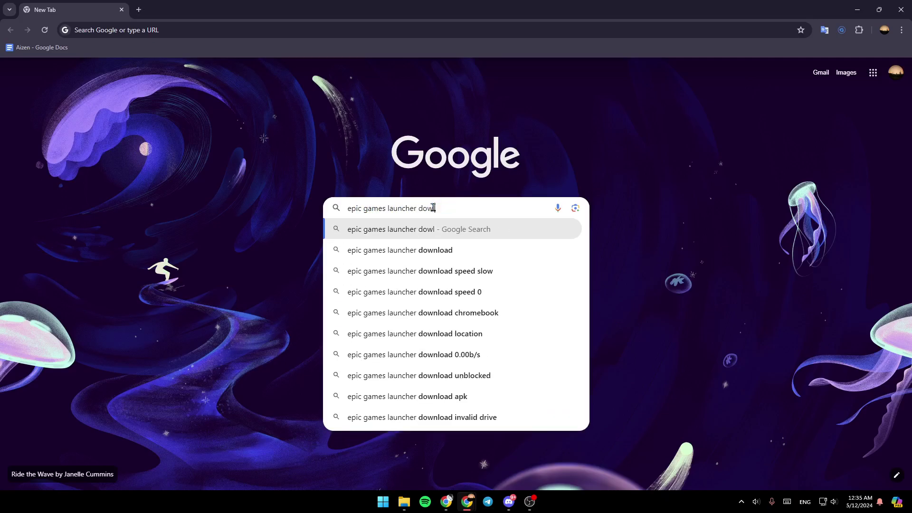
- Search 'epic games launcher download' and open the official store.epicgames.com download result
key(Down)
key(Return)
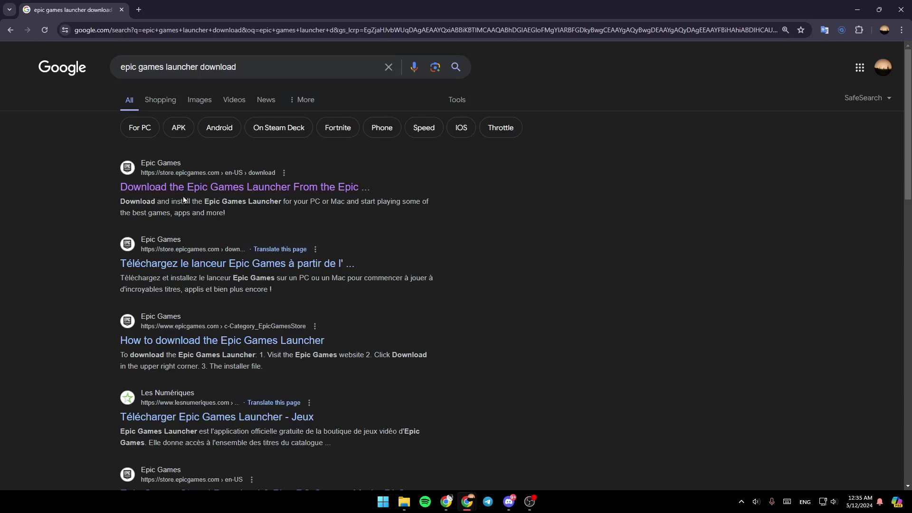
click(229, 188)
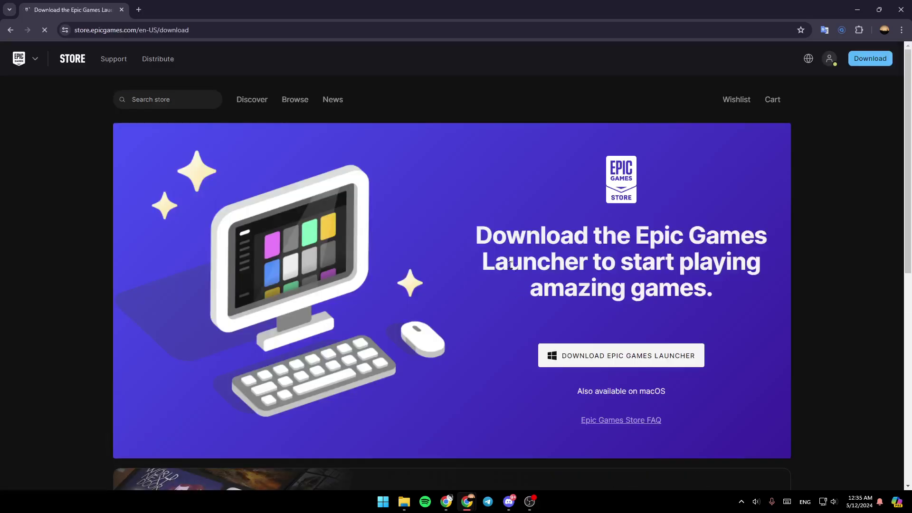
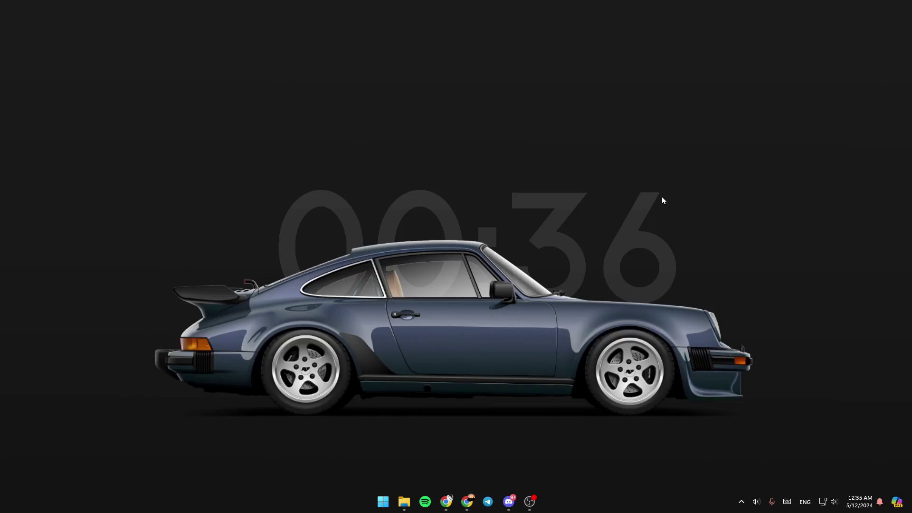
- Run the 'appdata' command from the centred Run dialog to open AppData in File Explorer
key(super+r)
drag(140, 396, 568, 284)
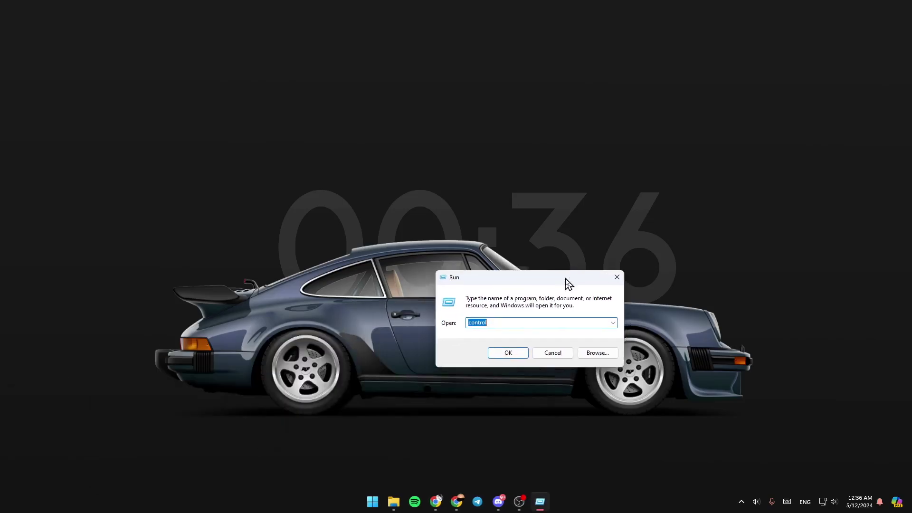
text(appd)
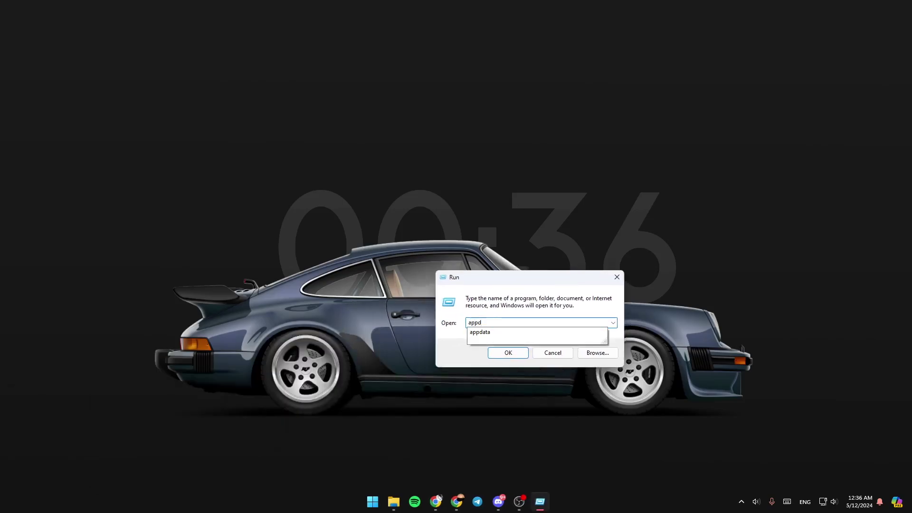
text(ata)
click(513, 351)
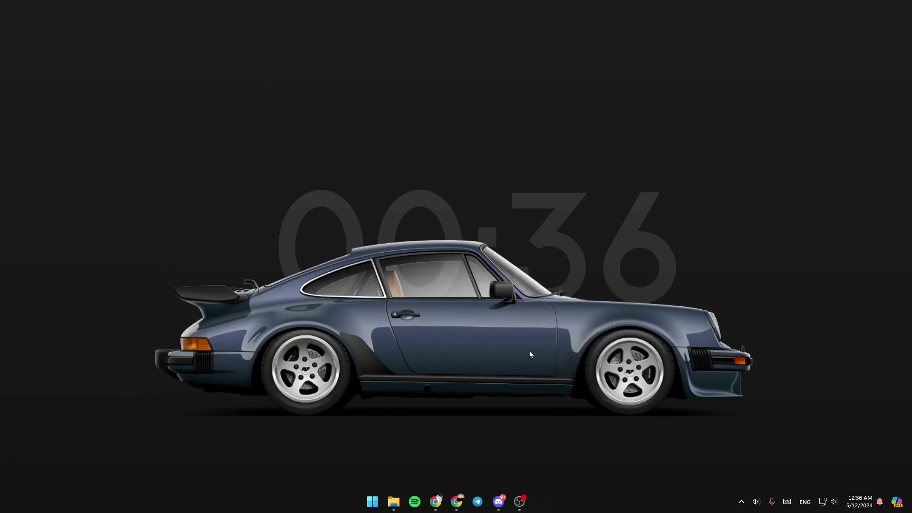
- Open Roaming, select all 59 folders, then go back up to AppData
click(172, 119)
double_click(172, 119)
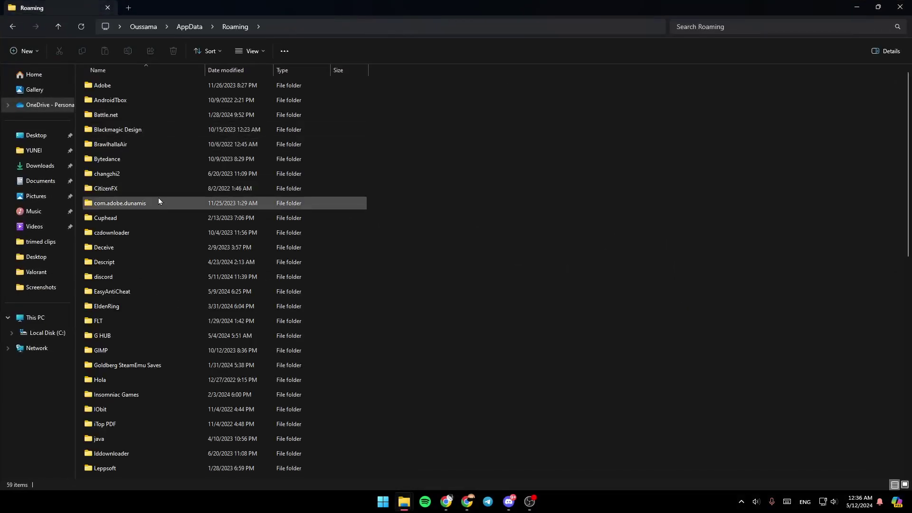
click(159, 200)
key(ctrl+a)
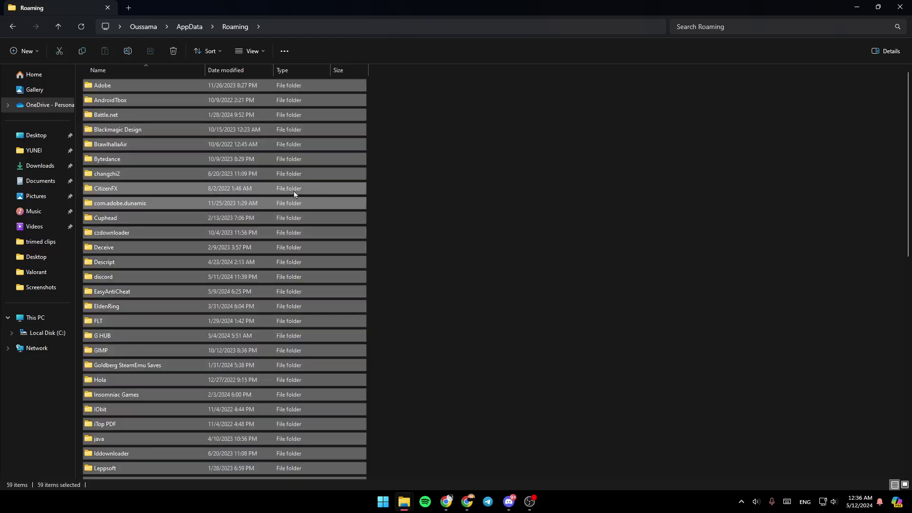
click(12, 26)
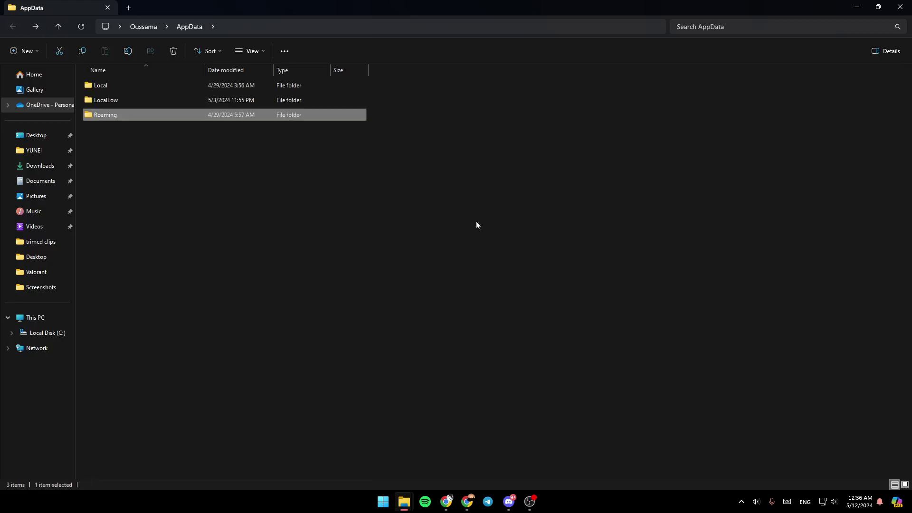